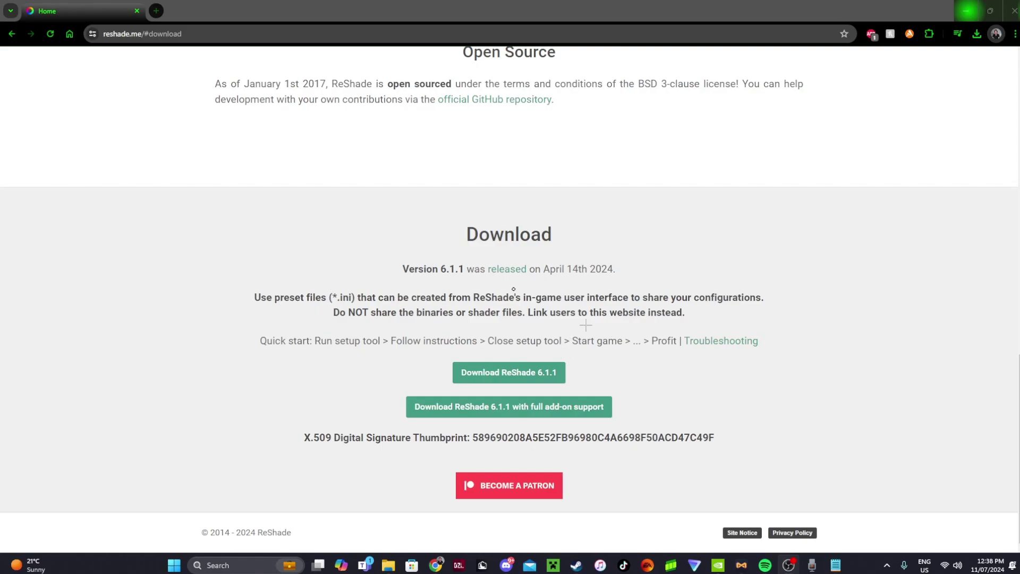
Search Google for reshade in a new tab and open the official reshade.me site.
scroll(301, 164, "up", 15)
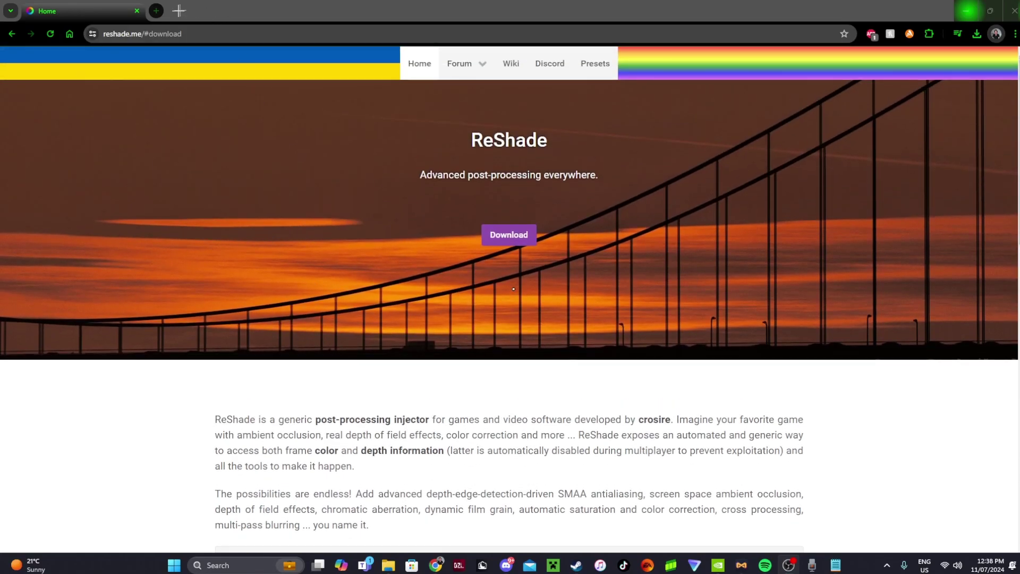
left_click(156, 11)
type("reshade")
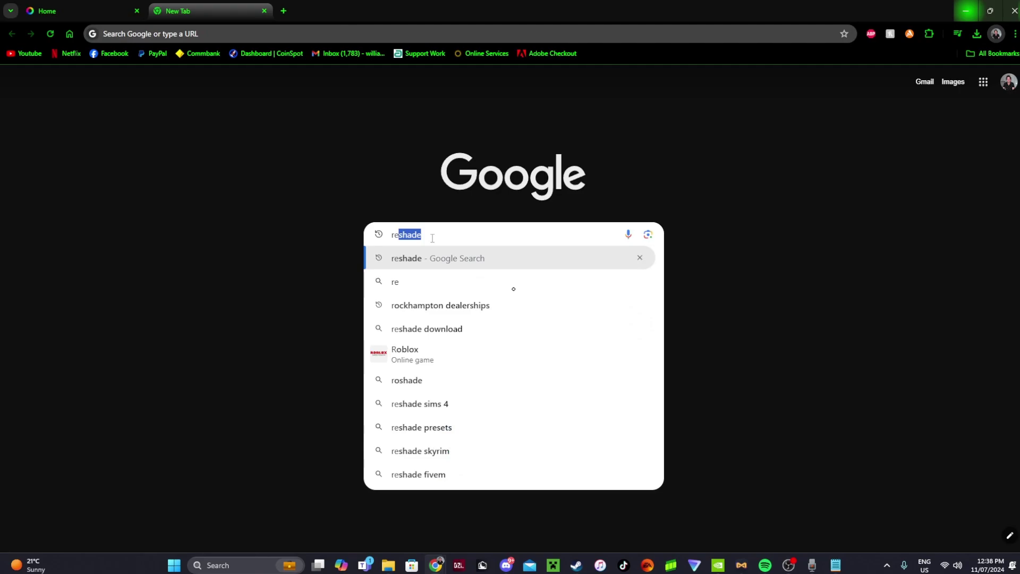
key("Return")
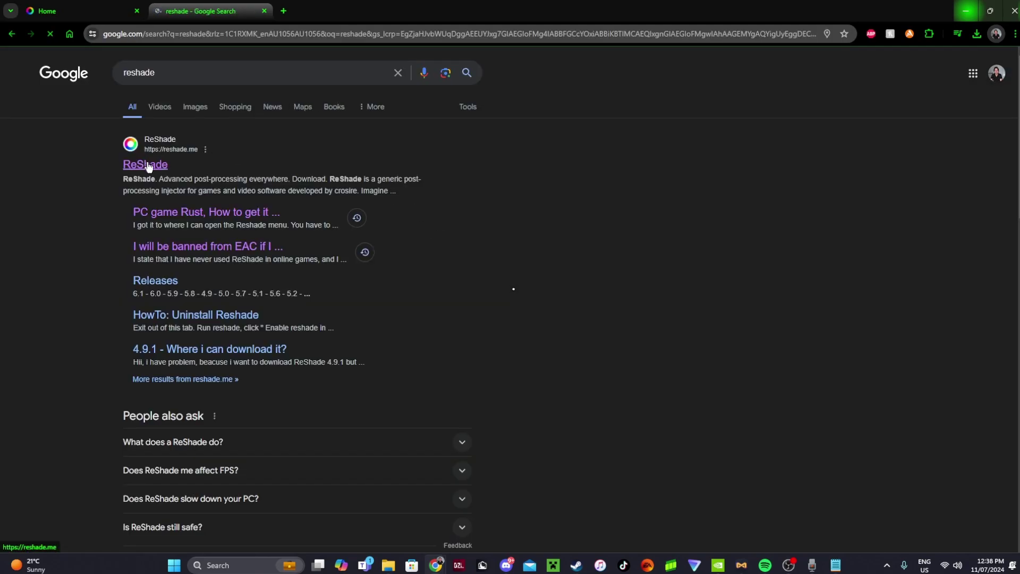
left_click(145, 165)
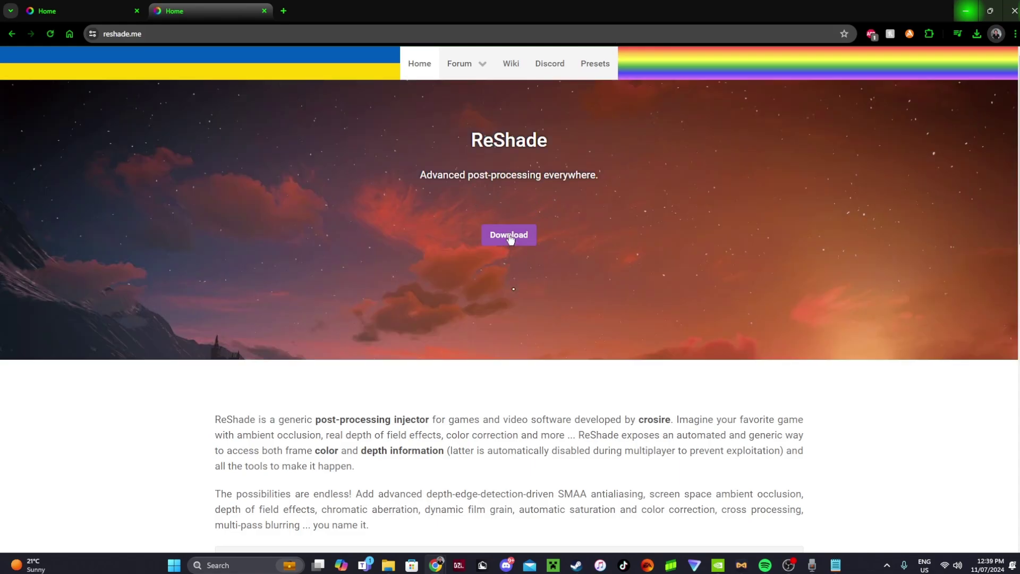
Download the ReShade 6.1.1 installer and show the recent downloads list.
left_click(510, 237)
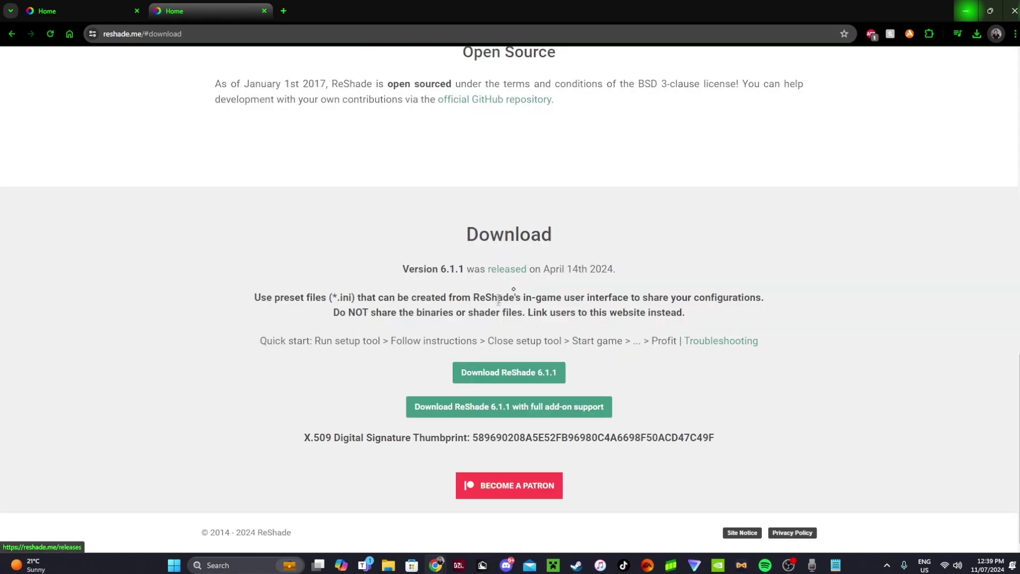
left_click(506, 376)
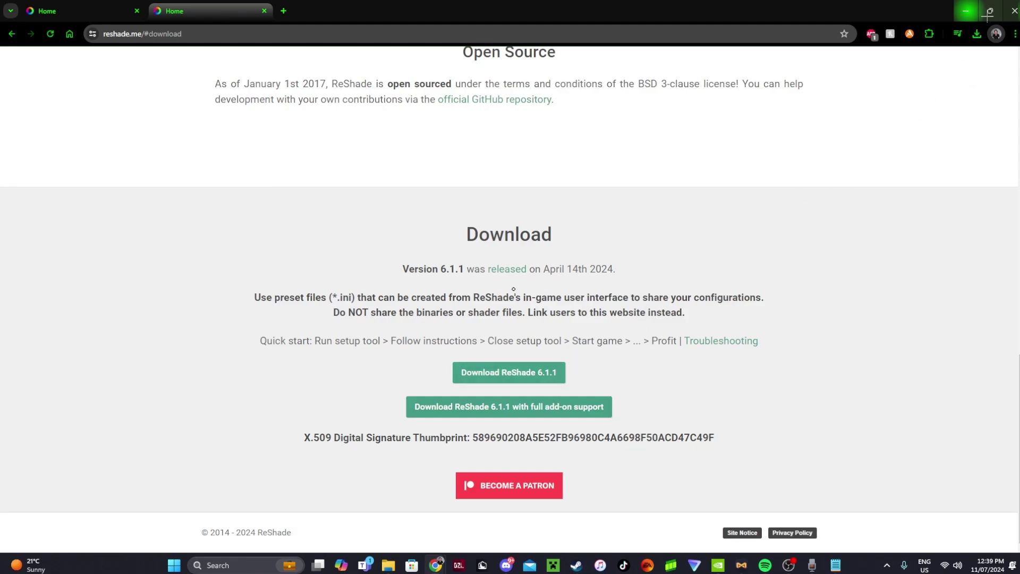
left_click(976, 34)
Run the downloaded ReShade setup and browse its list of games.
left_click(914, 85)
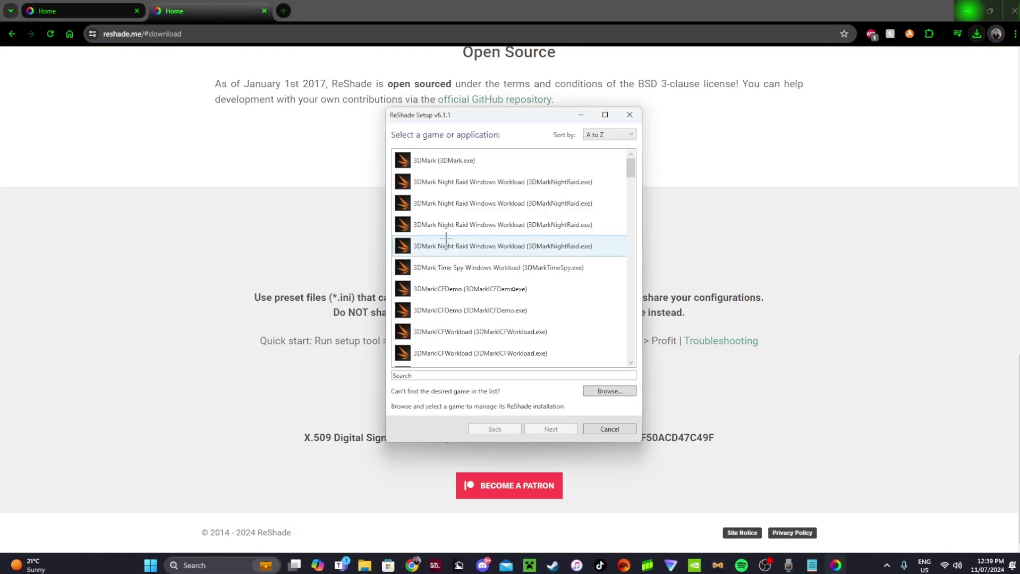
scroll(479, 241, "down", 1)
scroll(494, 236, "up", 1)
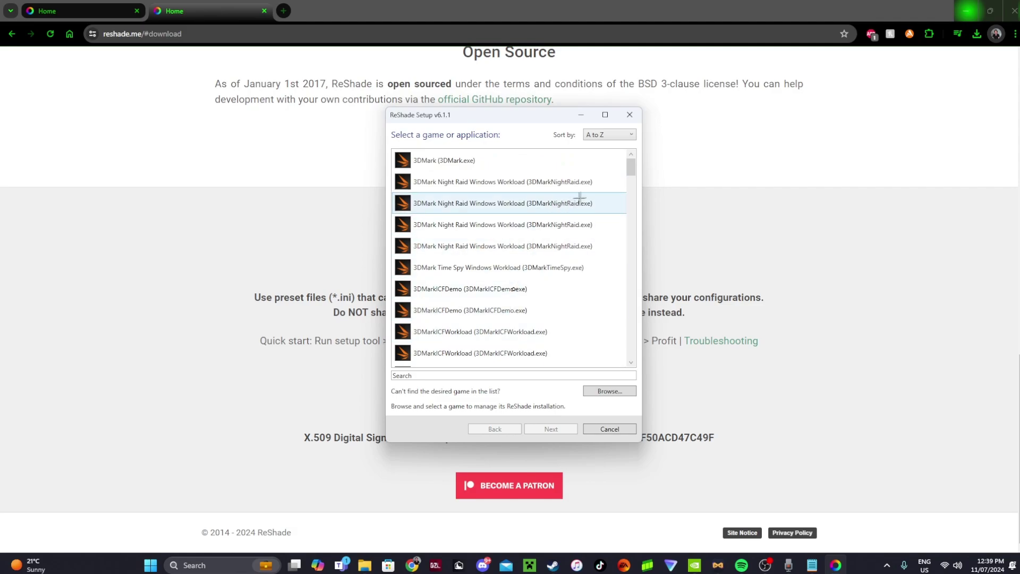
scroll(513, 289, "down", 14)
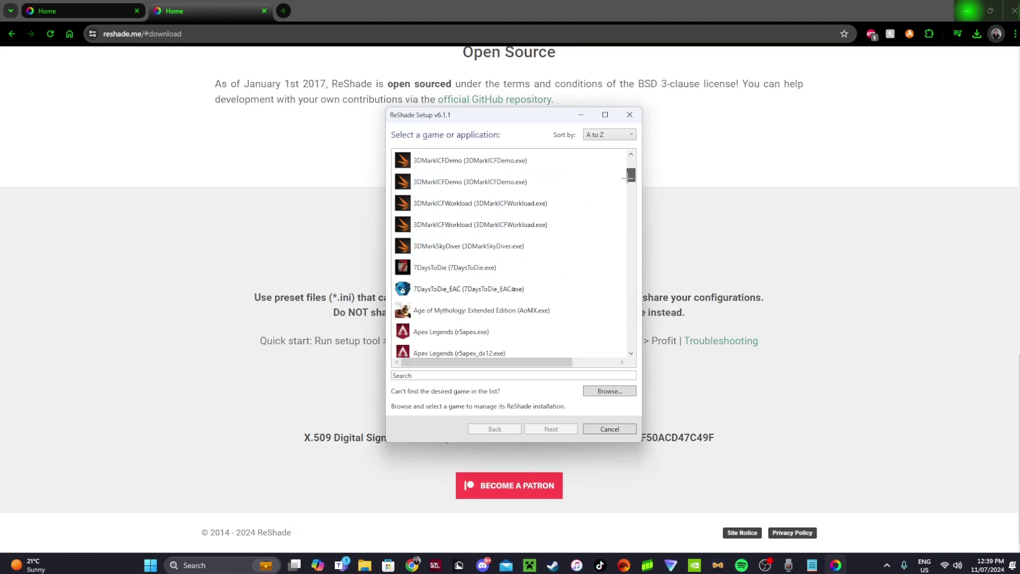
scroll(513, 288, "down", 20)
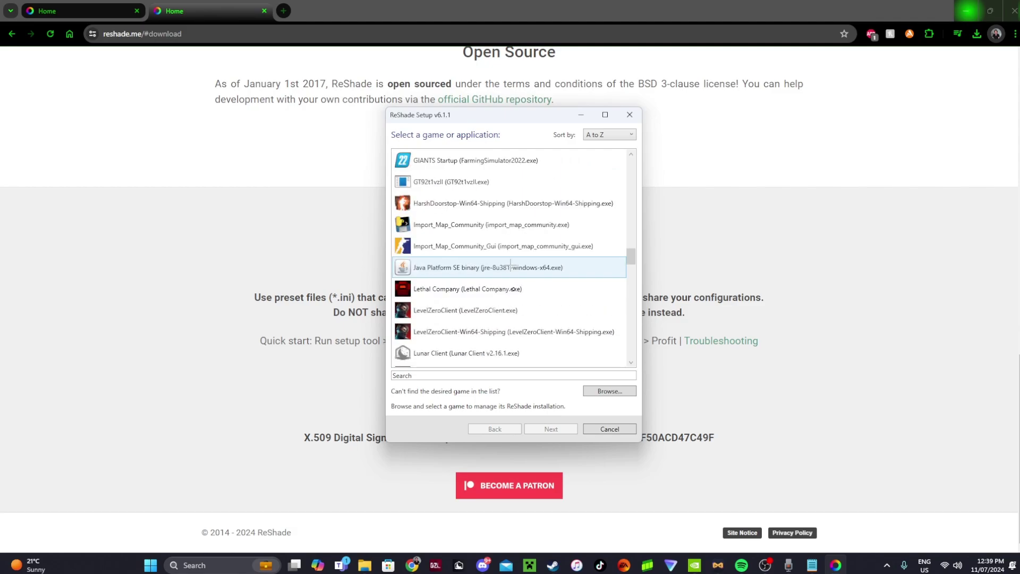
scroll(510, 264, "up", 20)
scroll(514, 289, "up", 15)
scroll(486, 282, "down", 3)
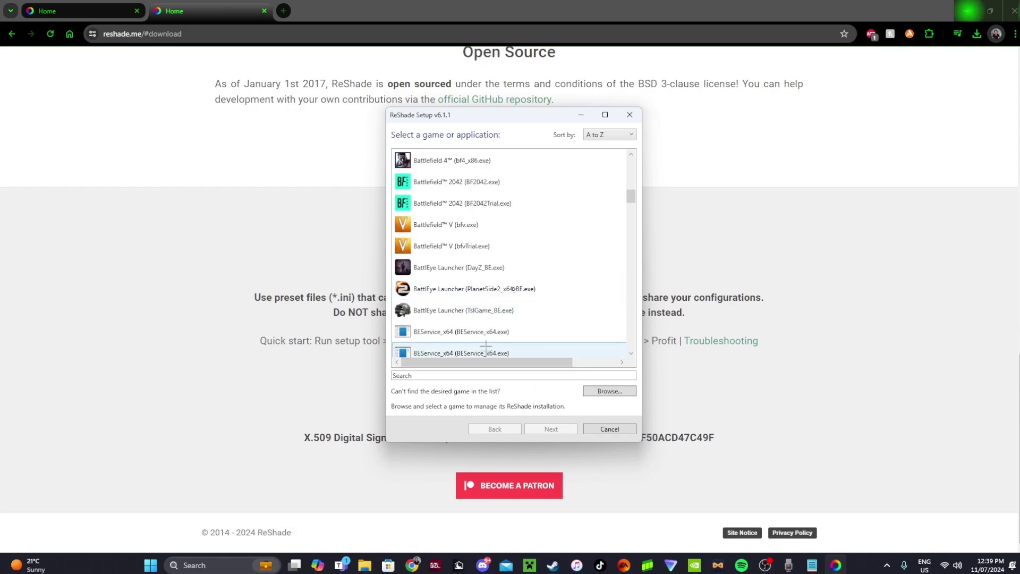
Search the game list for 'rus' and select RustClient.exe as the target.
left_click(490, 375)
type("rust")
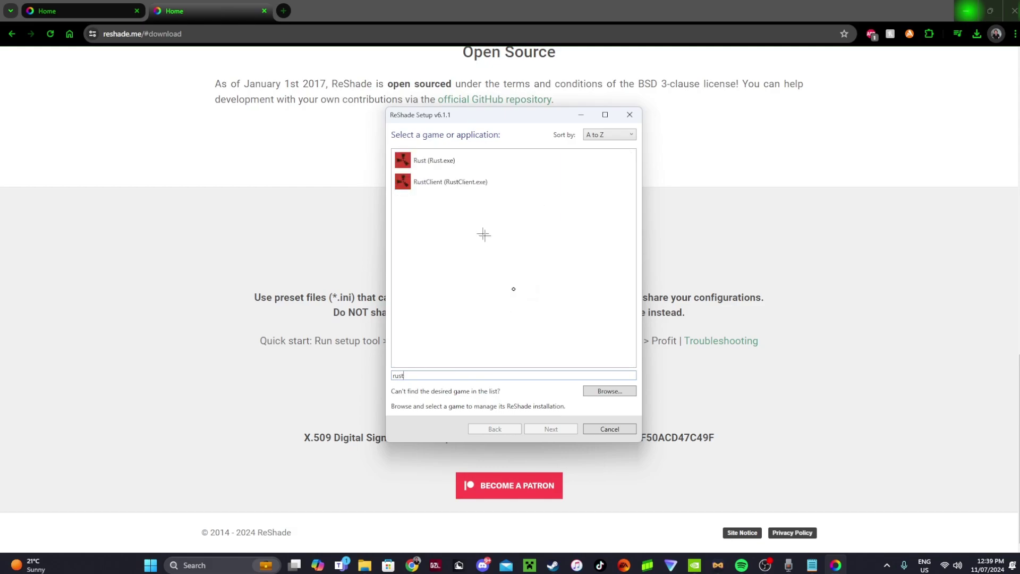
left_click(468, 180)
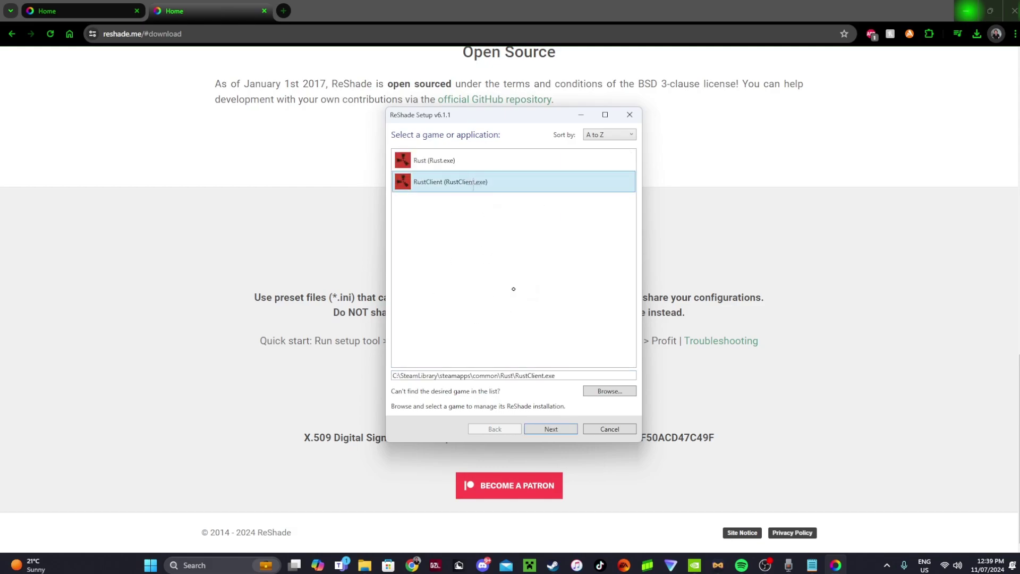
Accept the rendering API, install Standard effects and SweetFX, then close the setup.
left_click(551, 429)
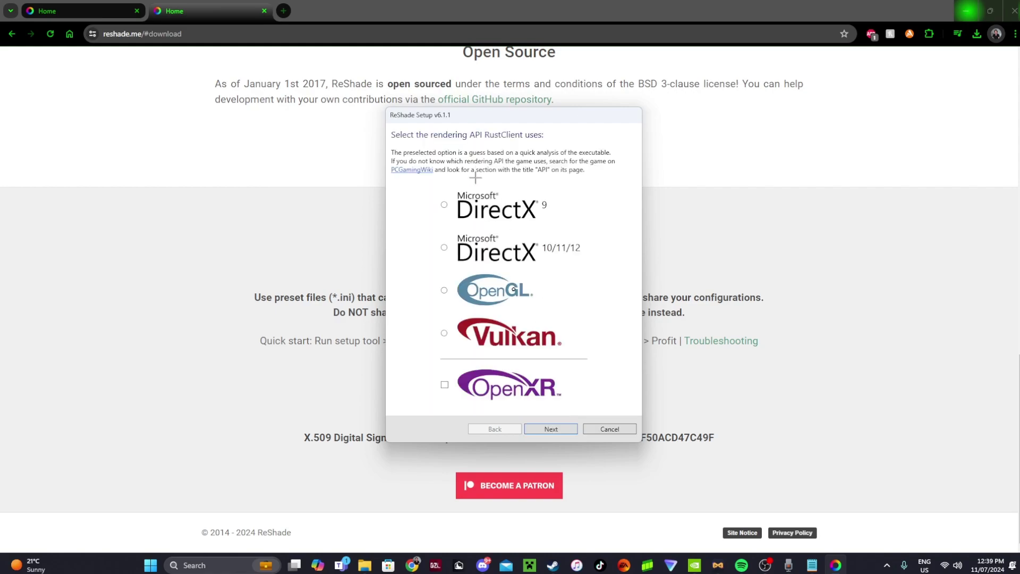
left_click(555, 426)
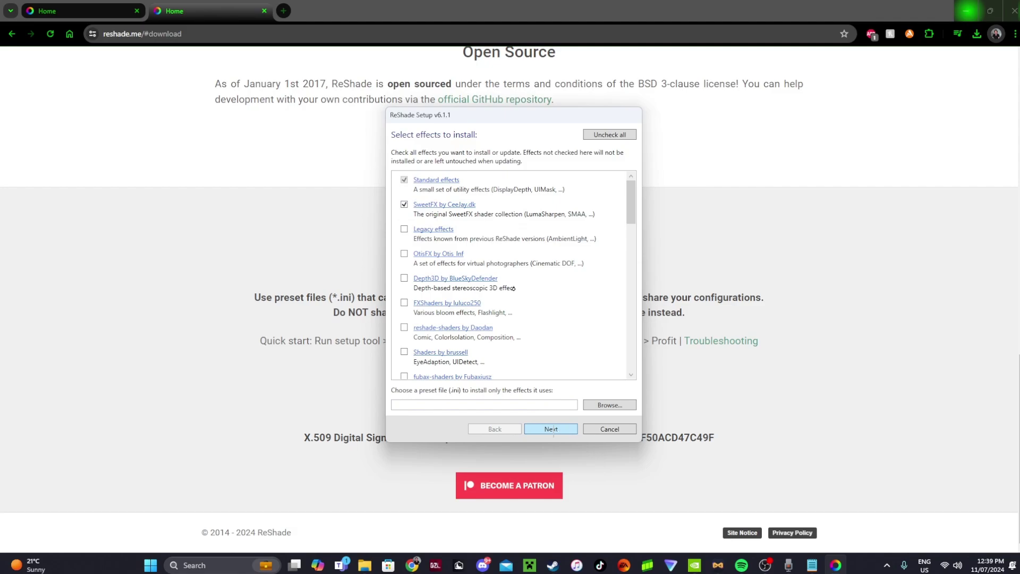
left_click(551, 429)
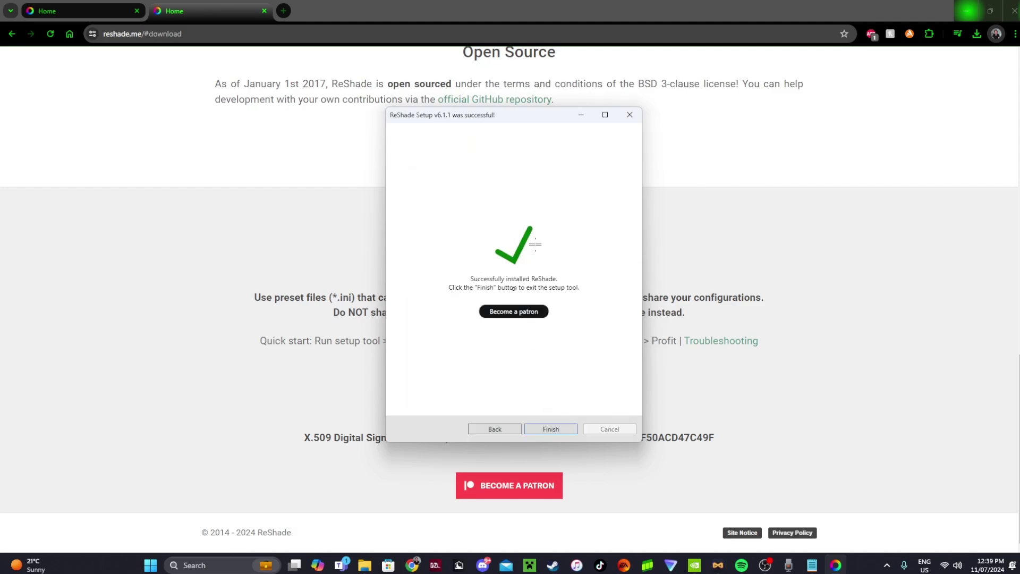
left_click(546, 428)
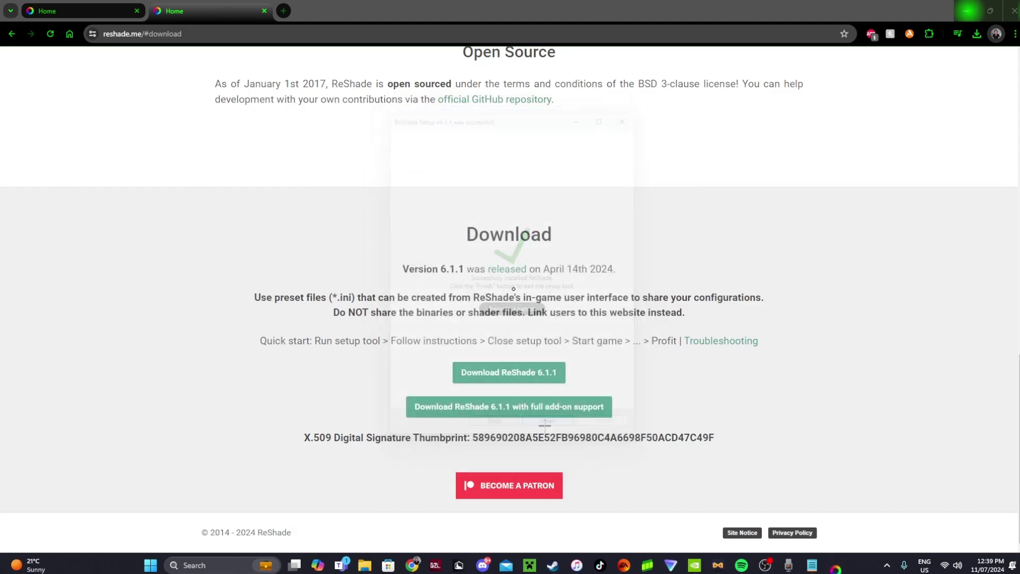
Switch to the Steam window and launch Rust from the library.
left_click(576, 565)
left_click(494, 508)
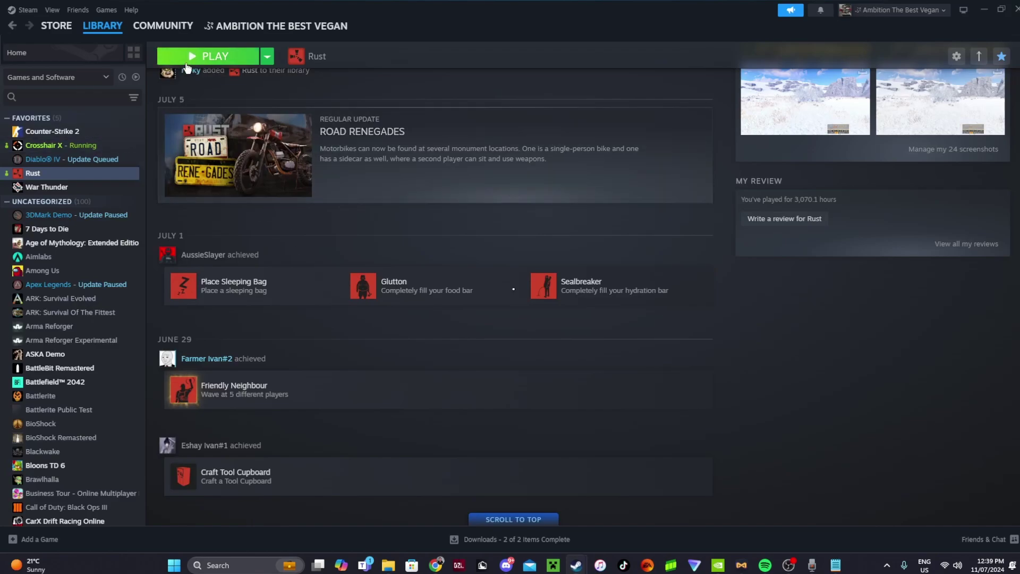
left_click(207, 56)
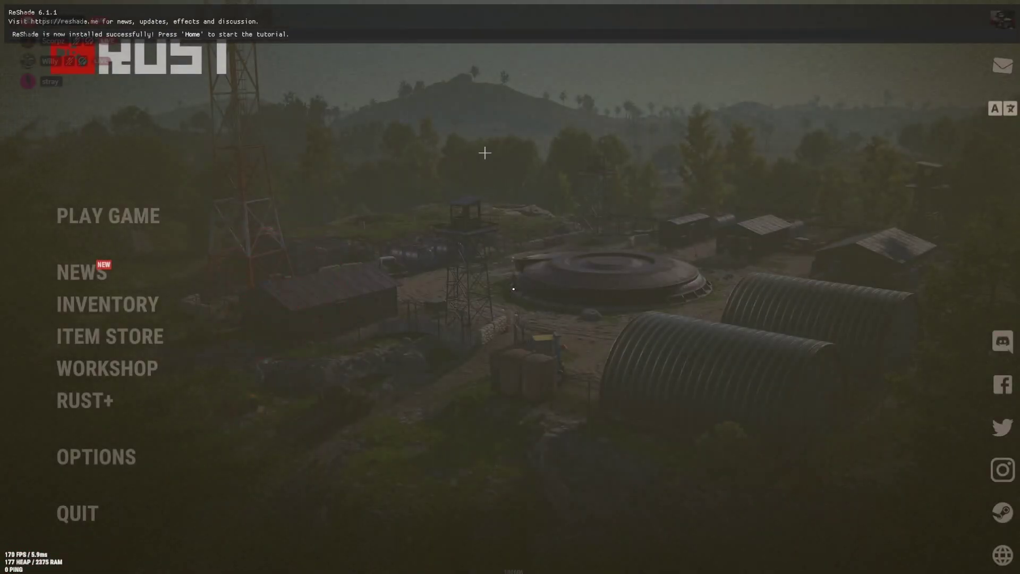
Open the ReShade overlay, skip its tutorial, view Settings, then return to the Home effect list.
key("Home")
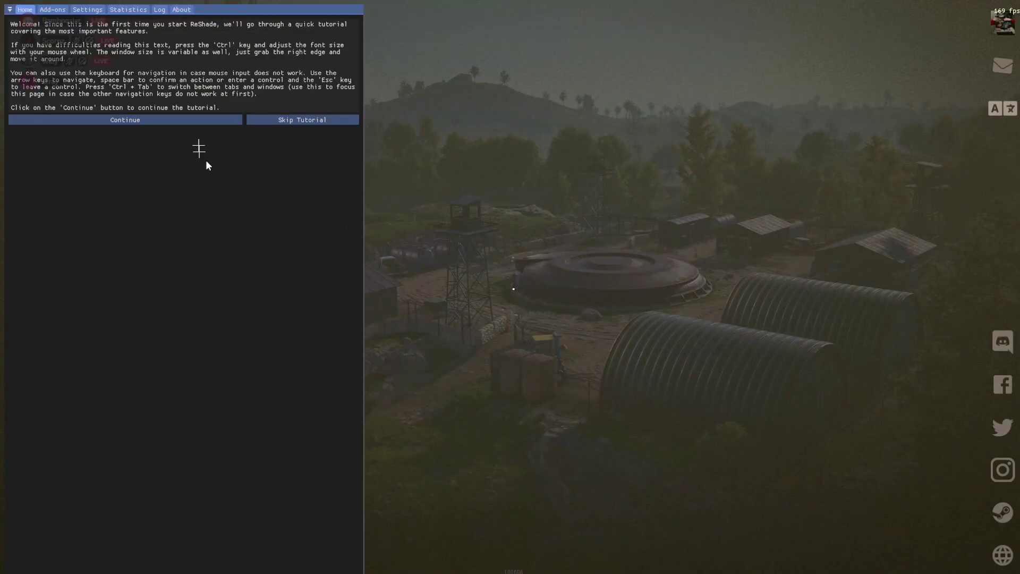
left_click(299, 120)
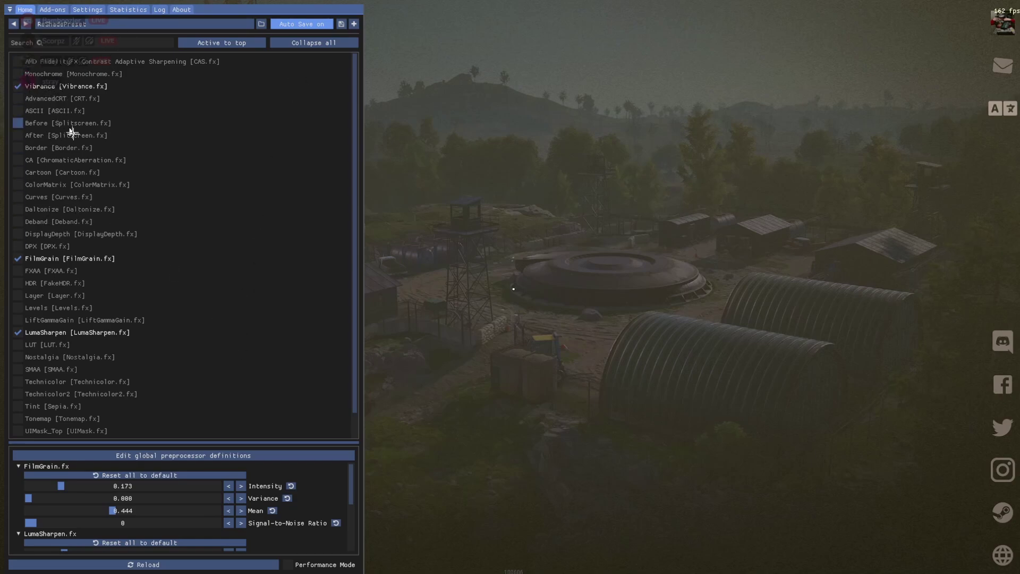
left_click(86, 10)
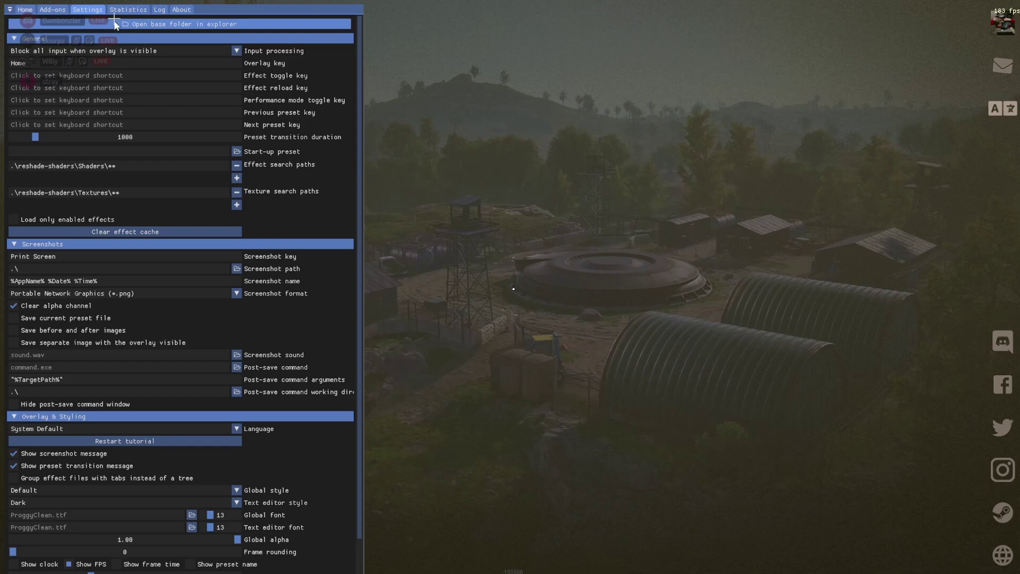
left_click(29, 10)
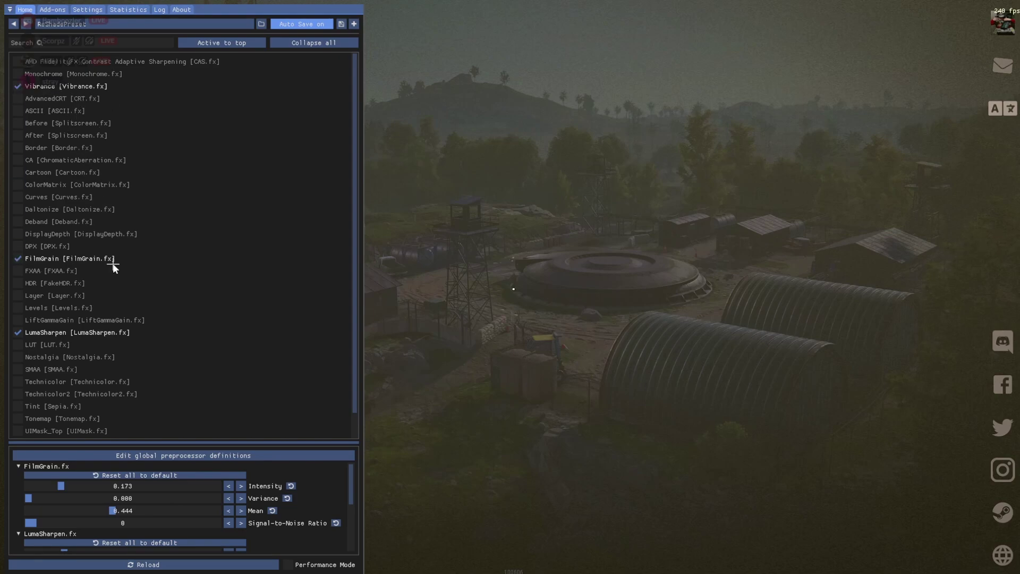
Set FilmGrain intensity 0.173, variance 0.080, mean 0.444 and signal-to-noise 0, collapsing the effect panels.
scroll(122, 500, "down", 4)
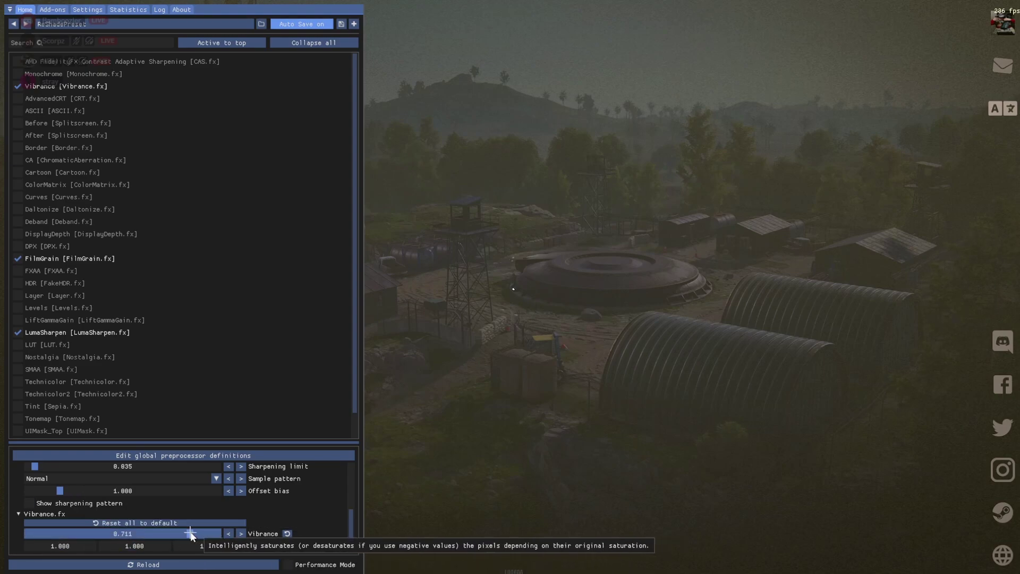
left_click(43, 513)
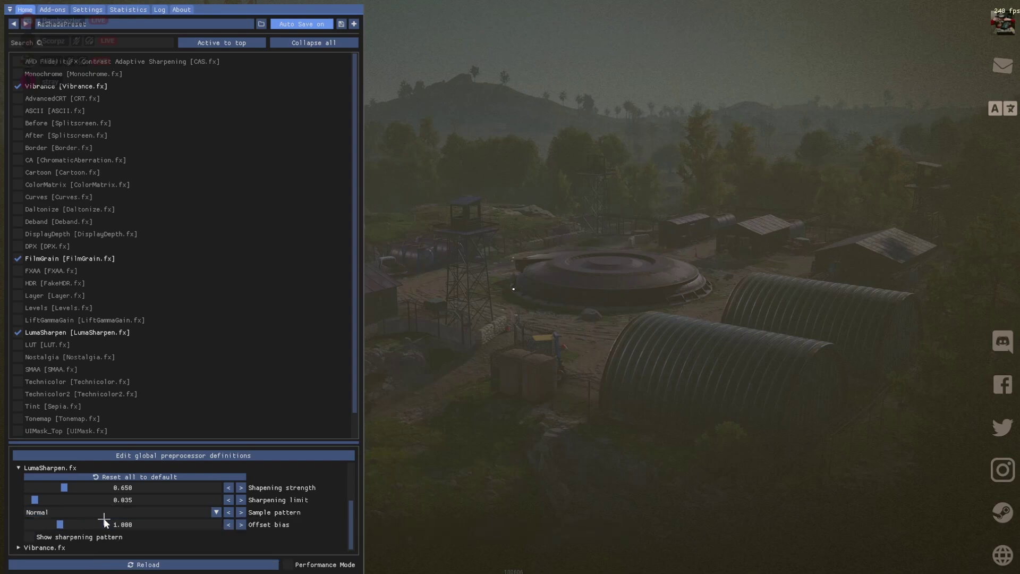
left_click(27, 469)
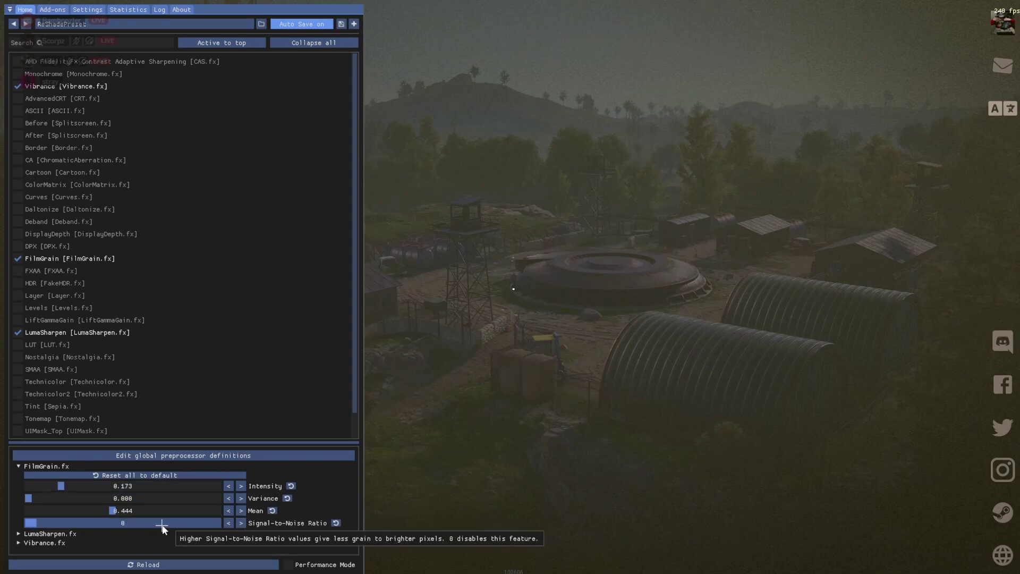
left_click(19, 466)
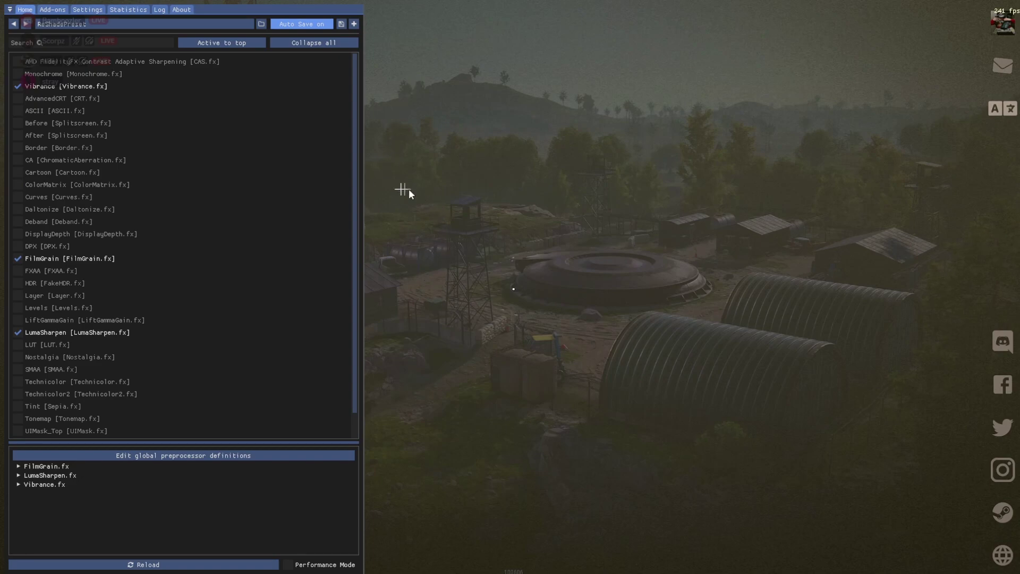
Close the overlay and join the favourited Rusticated.com AU Sandbox server.
key("Home")
left_click(146, 219)
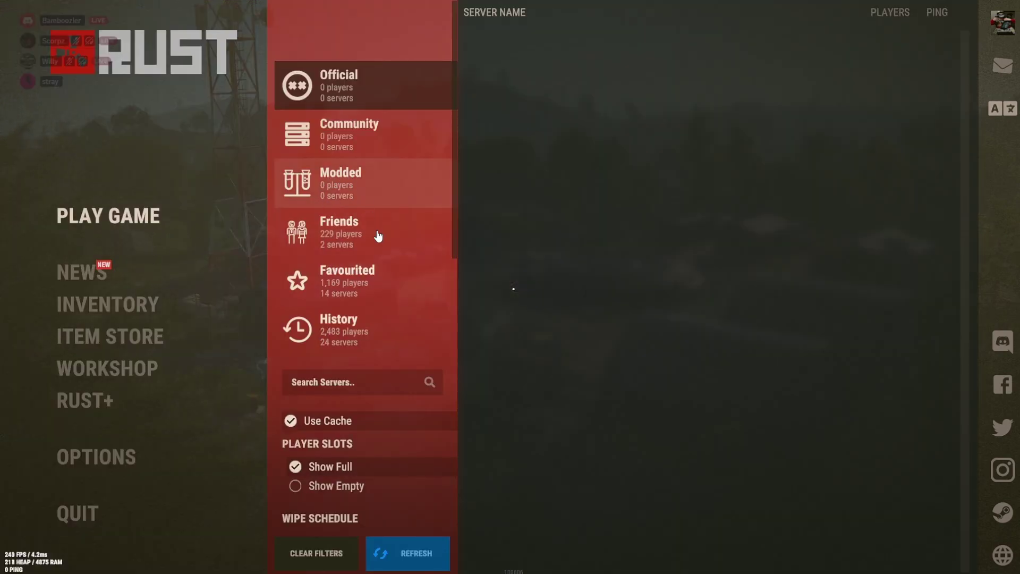
left_click(379, 236)
left_click(380, 265)
left_click(593, 317)
left_click(593, 317)
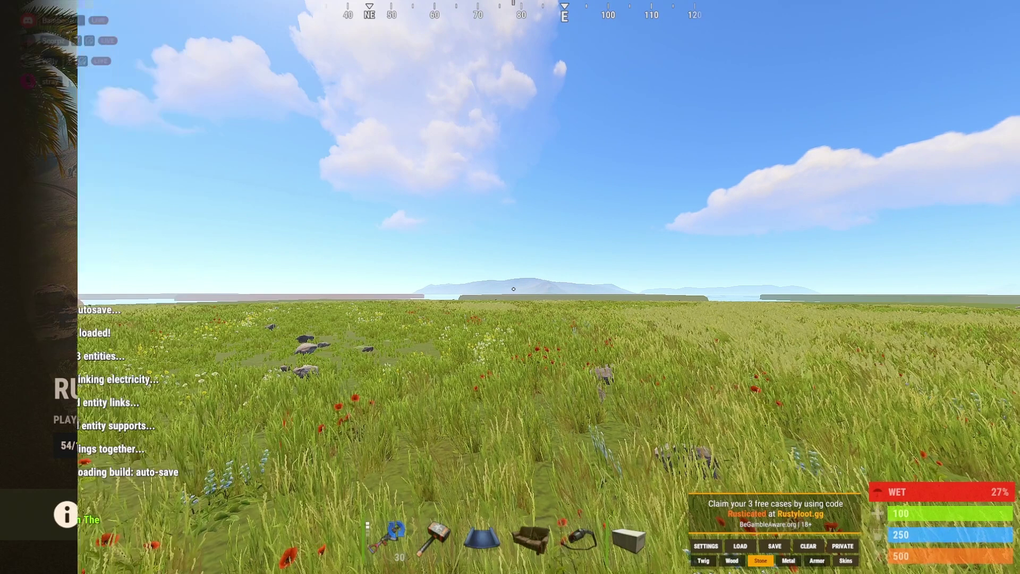
Teleport onto the green eastern island from the world map.
key("g")
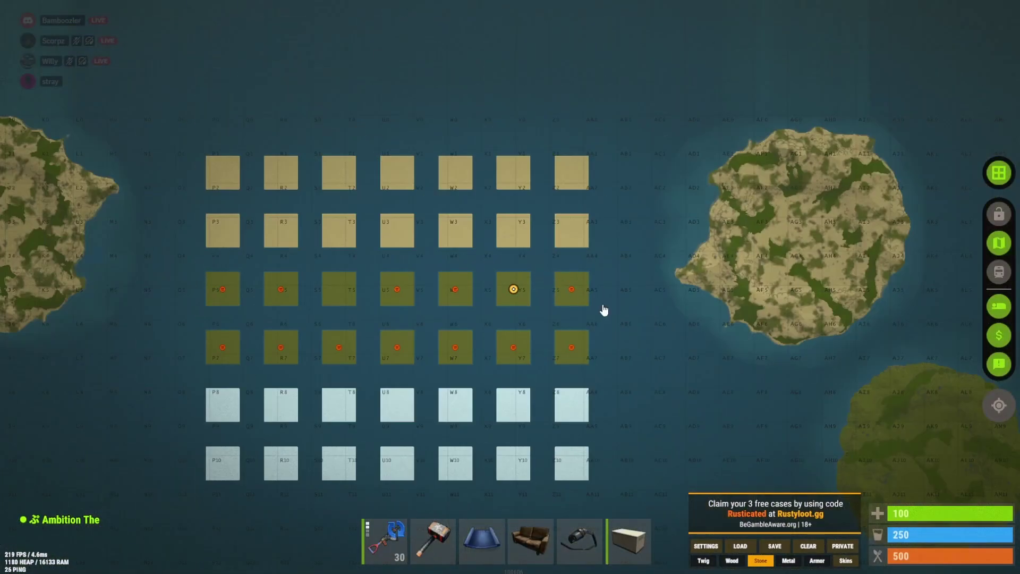
left_click_drag(569, 299, 266, 58)
scroll(702, 190, "down", 2)
right_click(599, 244)
Close the map and walk across the dirt field and grass toward the cliffs.
key("g")
key("w")
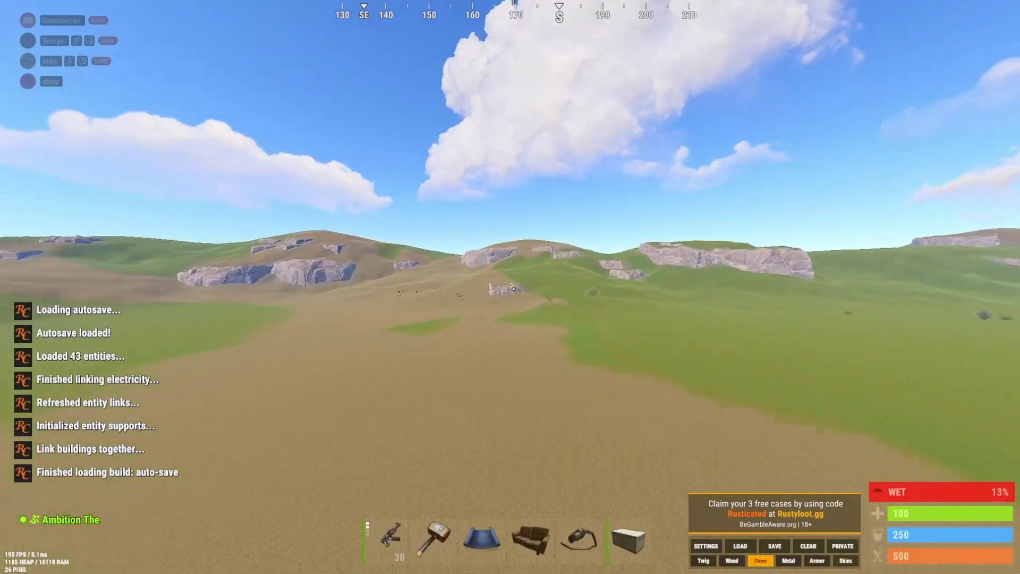
key("w")
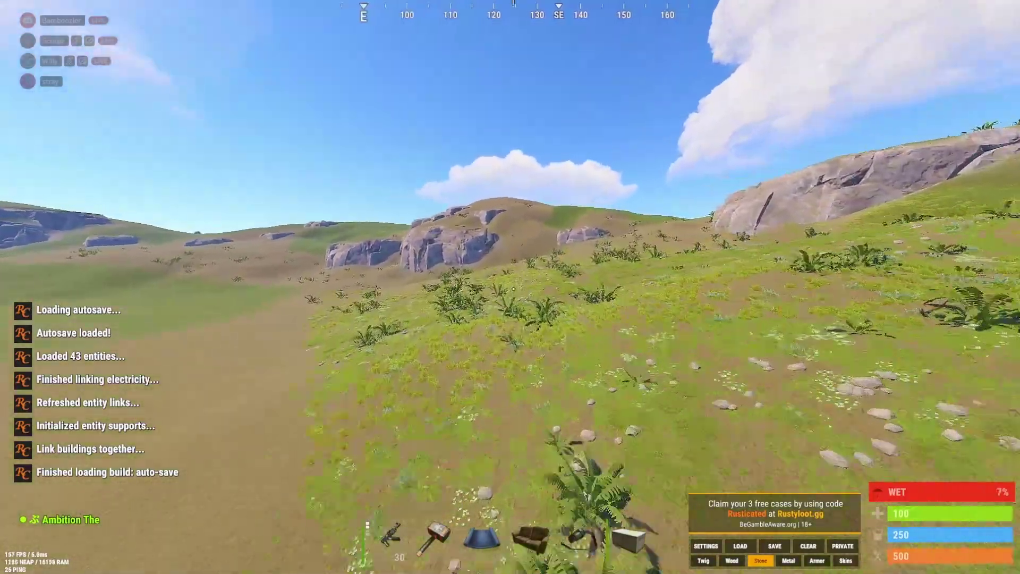
key("w")
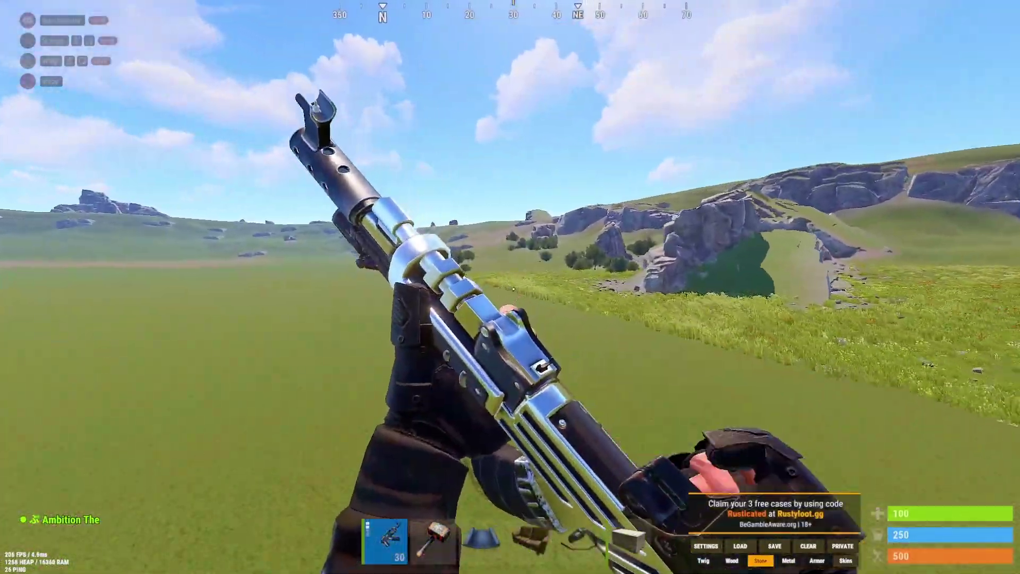
key("w")
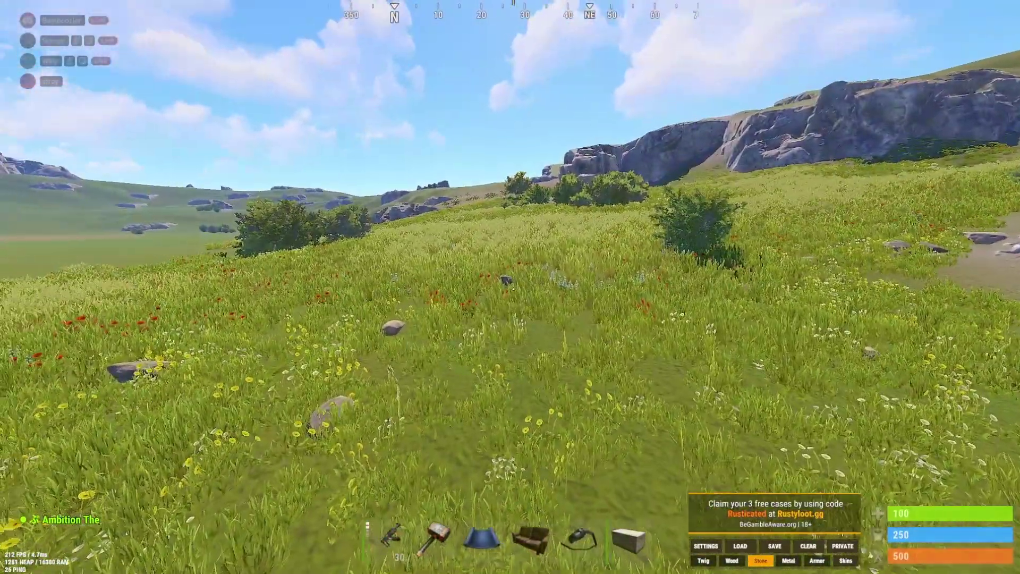
key("Escape")
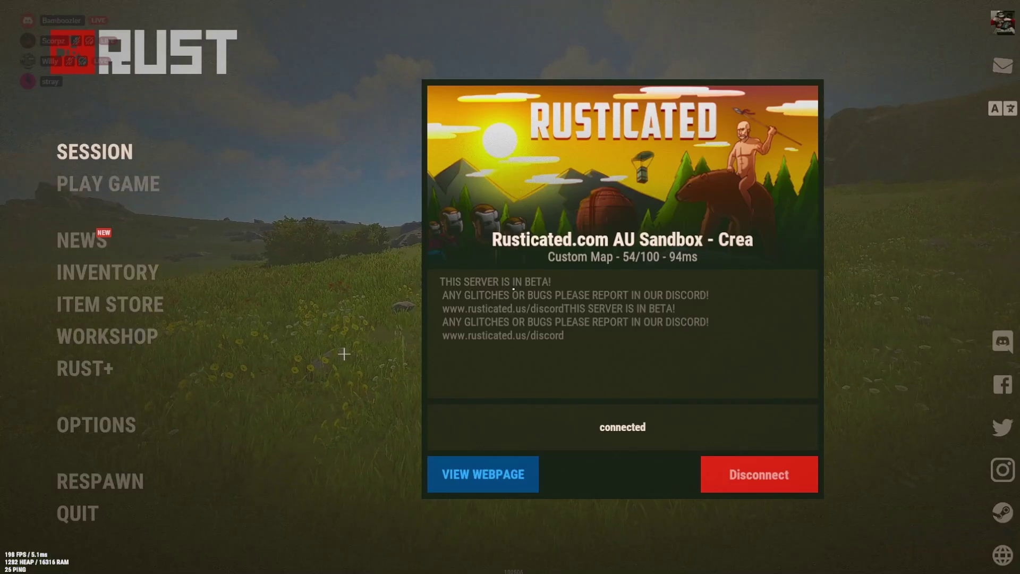
key("Escape")
Turn off FilmGrain and LumaSharpen in the ReShade overlay and return to the game.
key("Home")
left_click(45, 261)
left_click(31, 331)
key("Home")
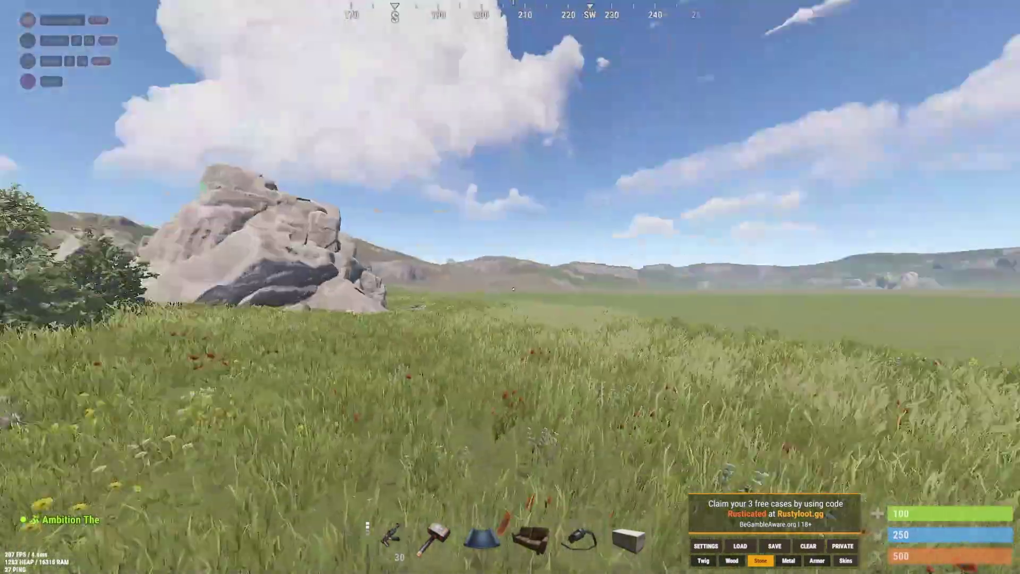
Walk up the meadow through the grass and around the big rock.
key("w")
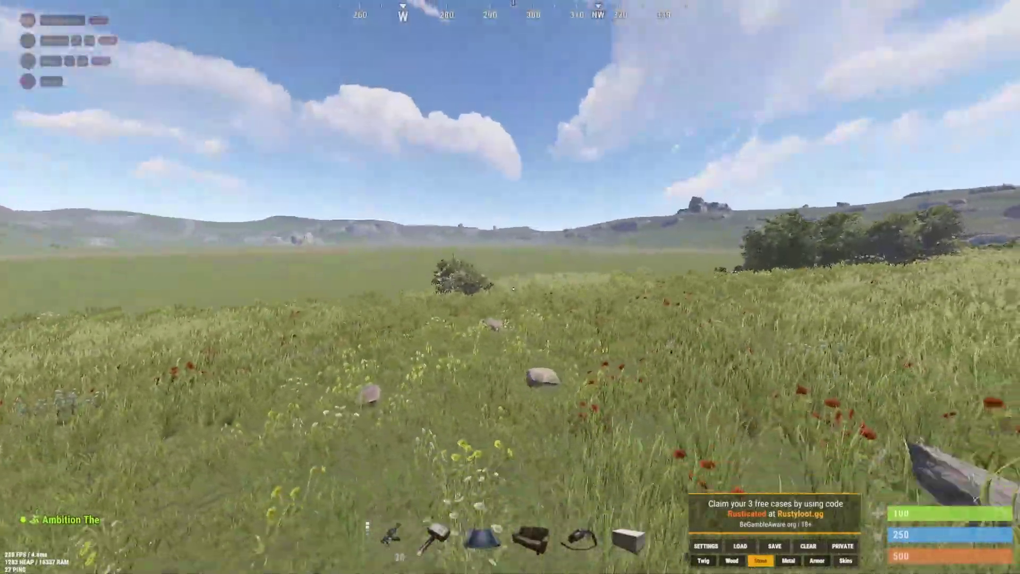
key("w")
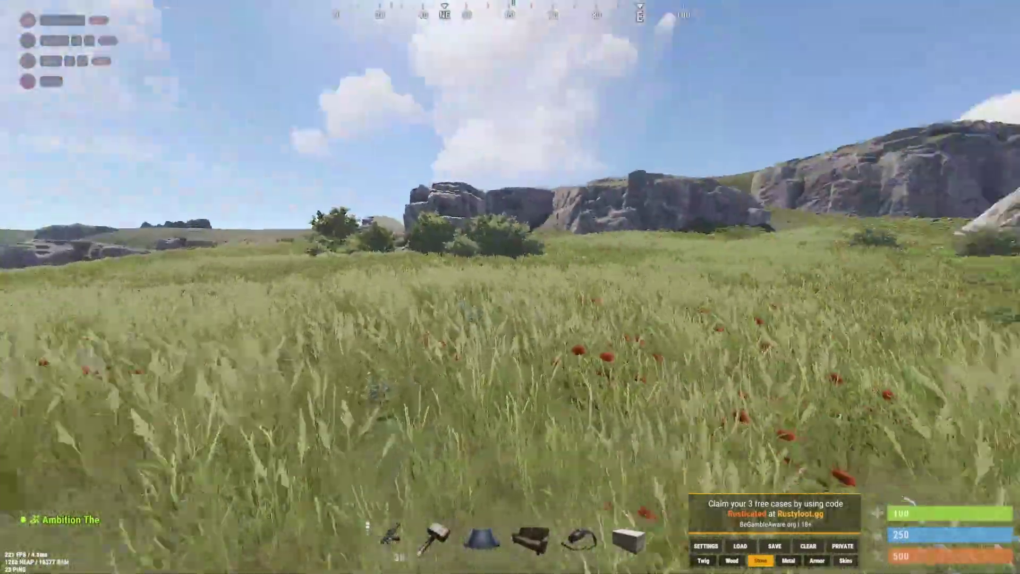
key("w")
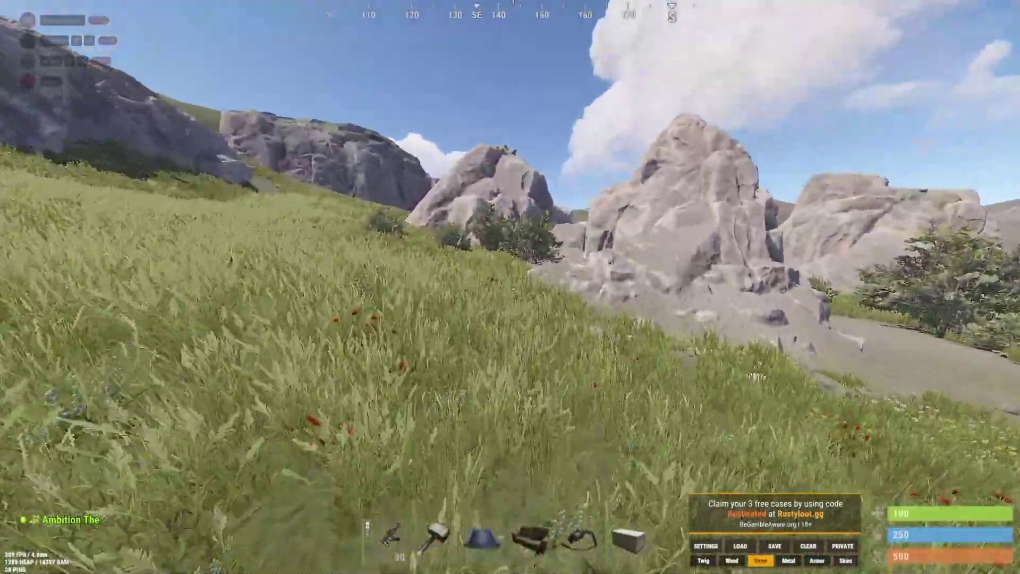
key("w")
mouse_move(510, 287)
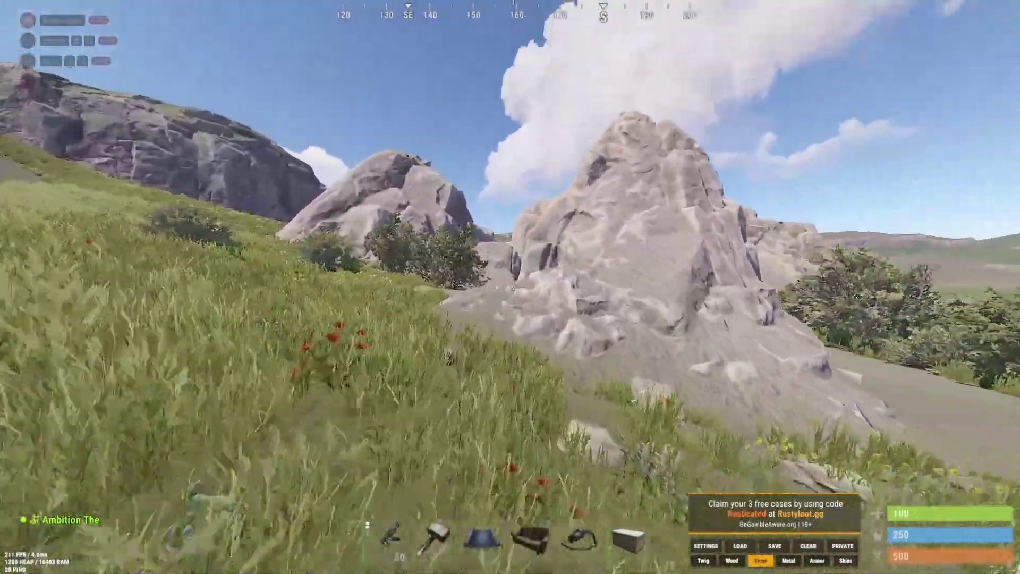
key("w")
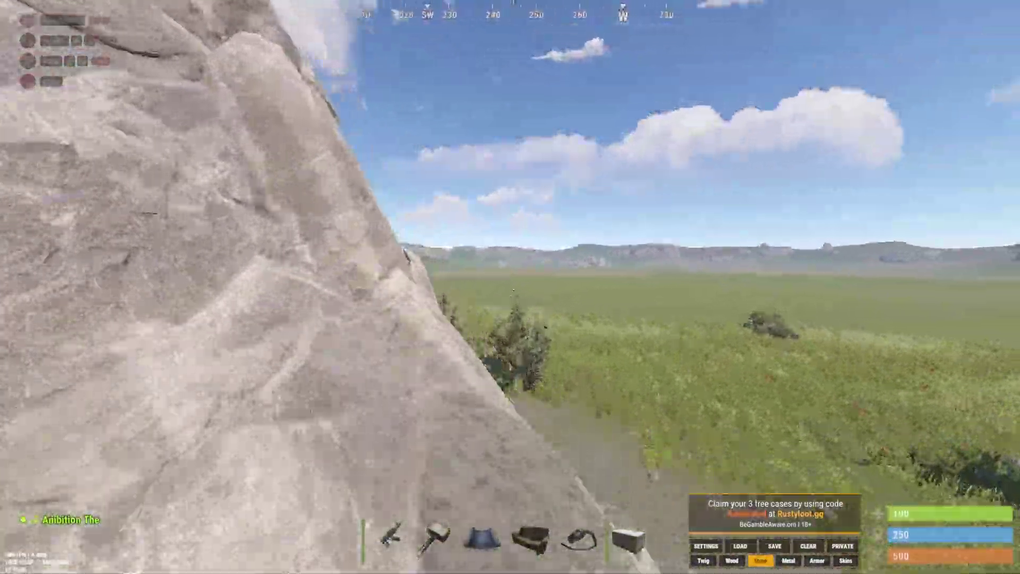
key("w")
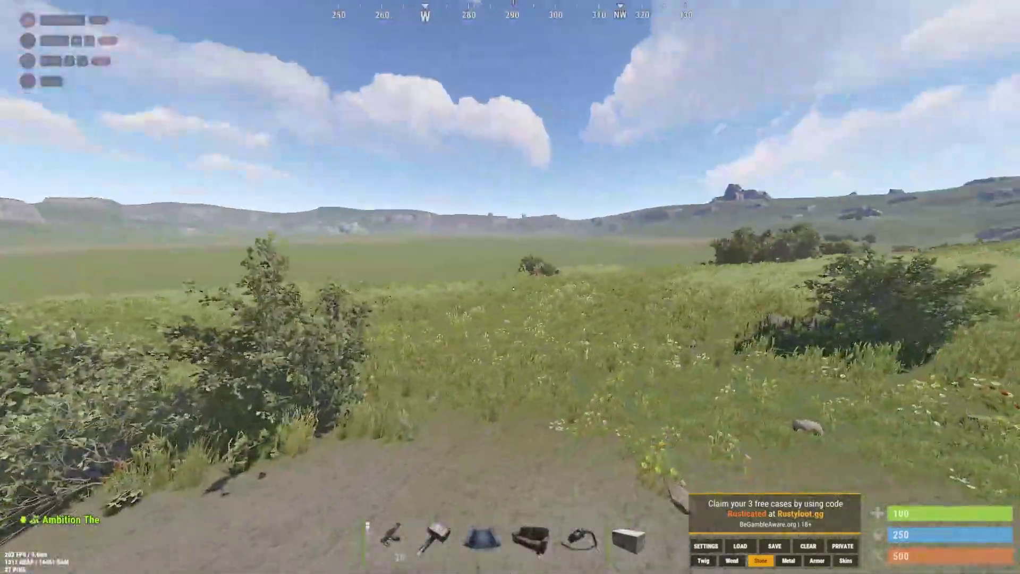
key("Escape")
key("Escape")
Equip the rifle, aim down its sight, then check the ReShade overlay again.
key("1")
right_click(510, 287)
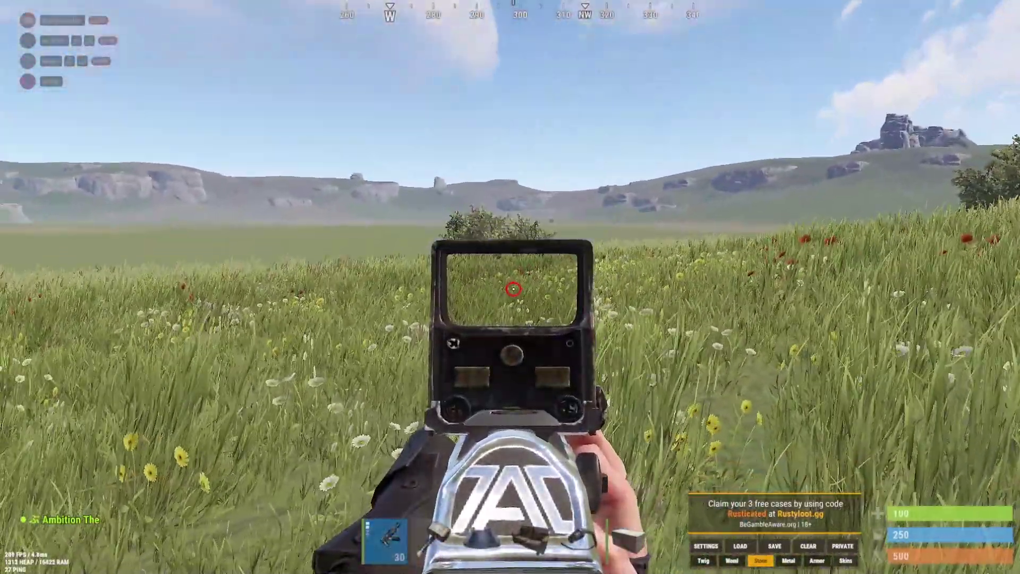
right_click(511, 287)
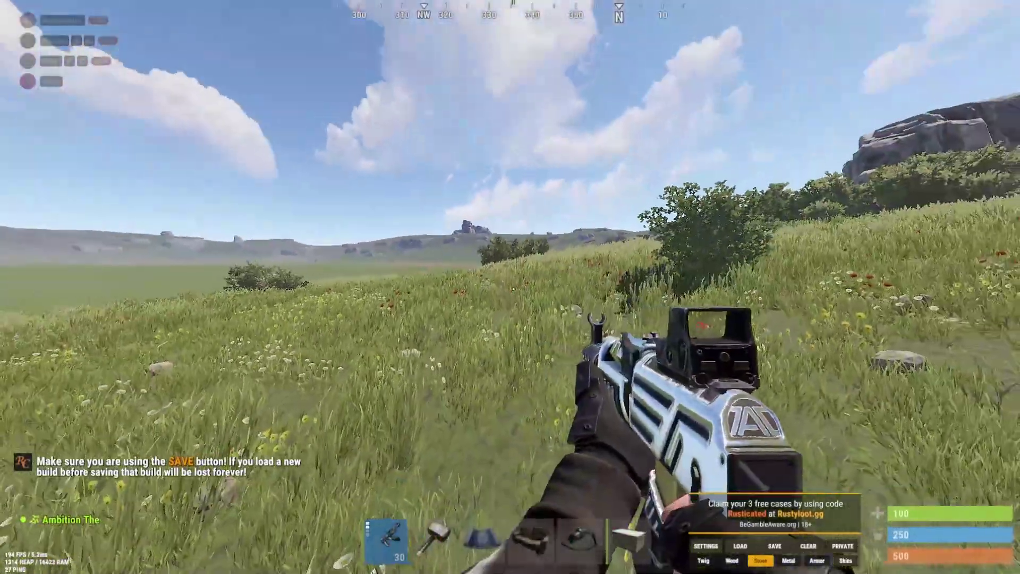
key("Home")
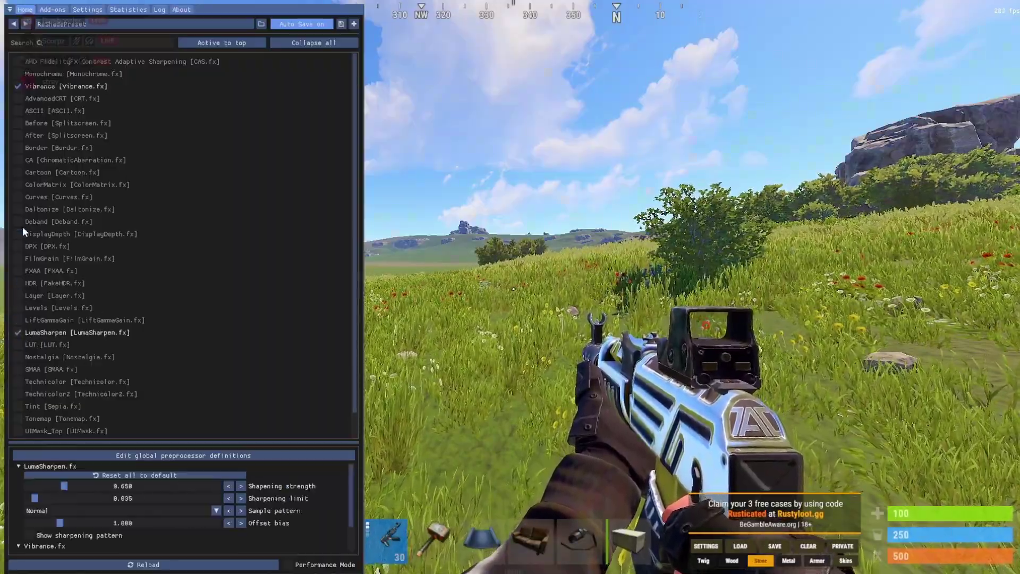
key("Home")
Aim the rifle, then preview a foundation with the building plan and equip the hammer.
right_click(510, 287)
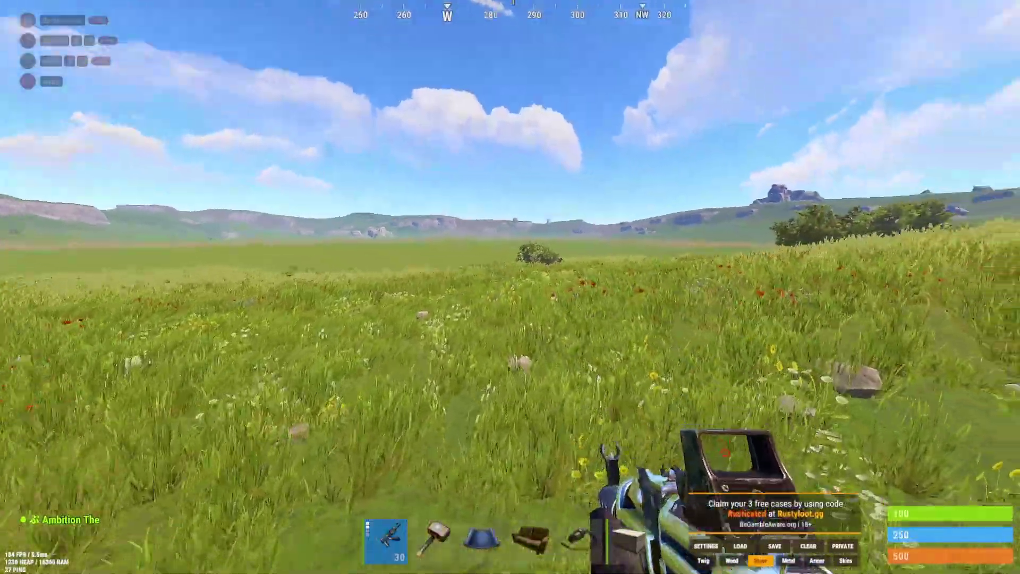
right_click(510, 287)
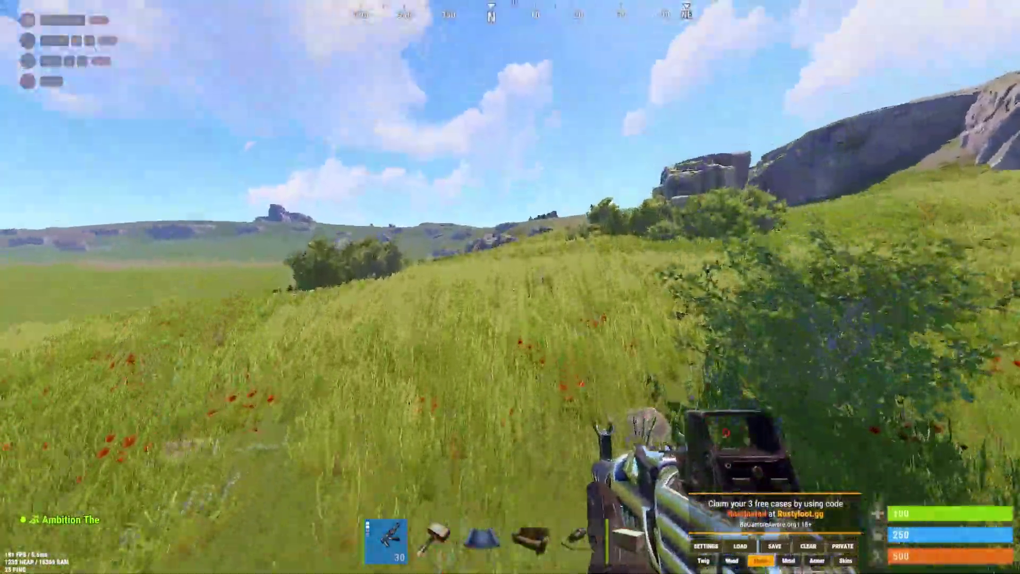
key("3")
key("3")
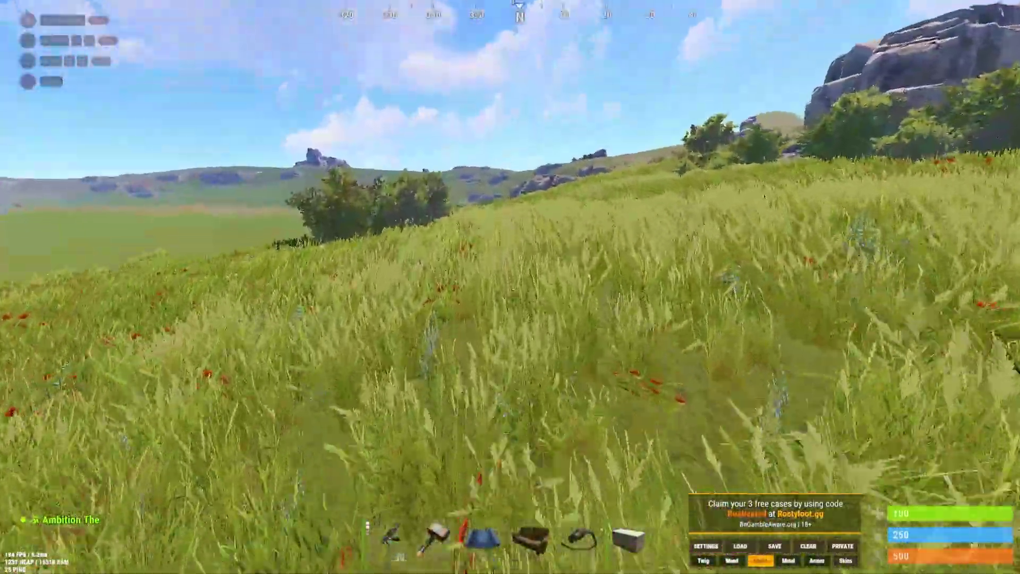
key("2")
key("3")
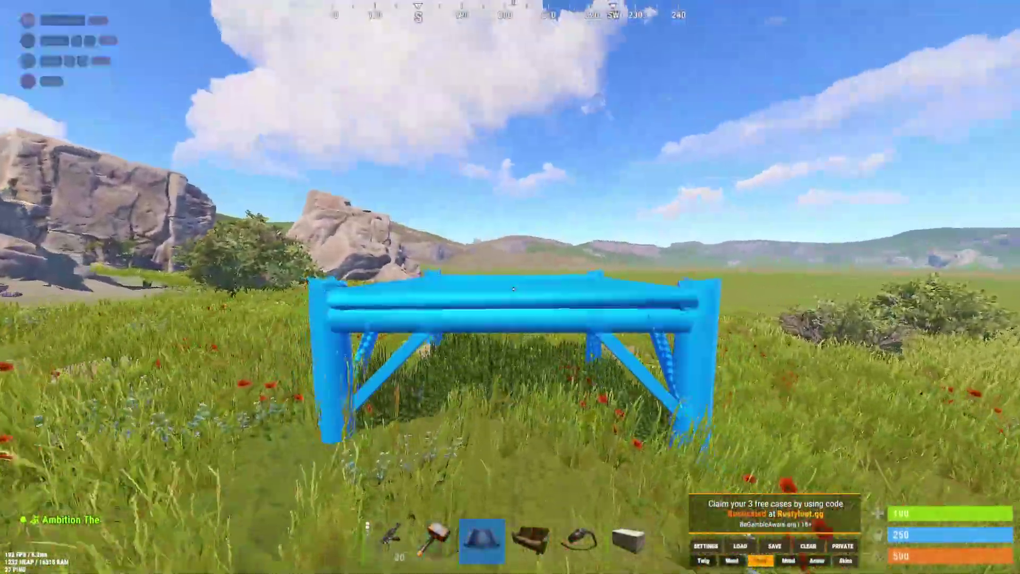
Choose the triangle foundation from the building menu and run past the big rock.
right_click(510, 287)
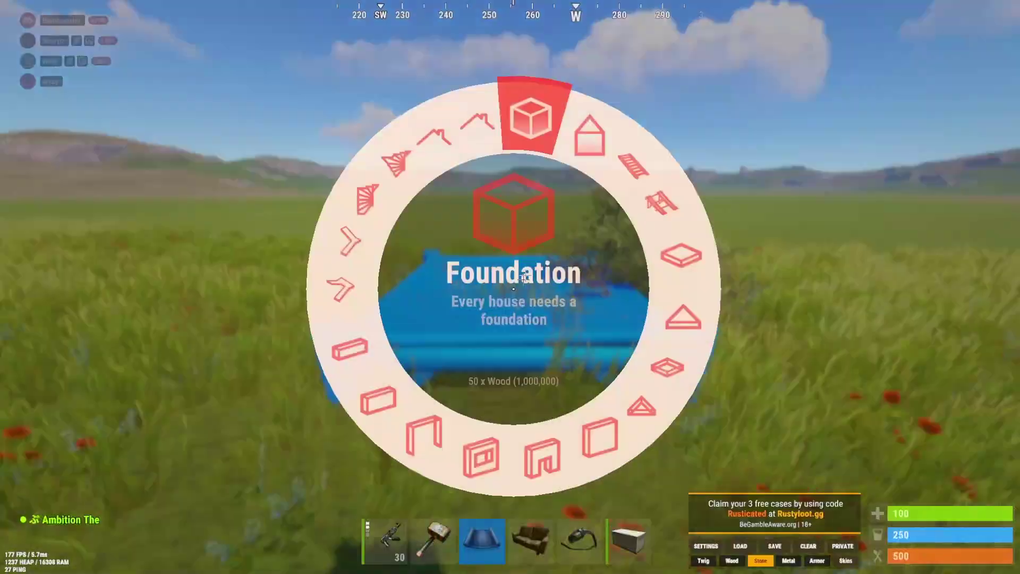
left_click(590, 136)
key("d")
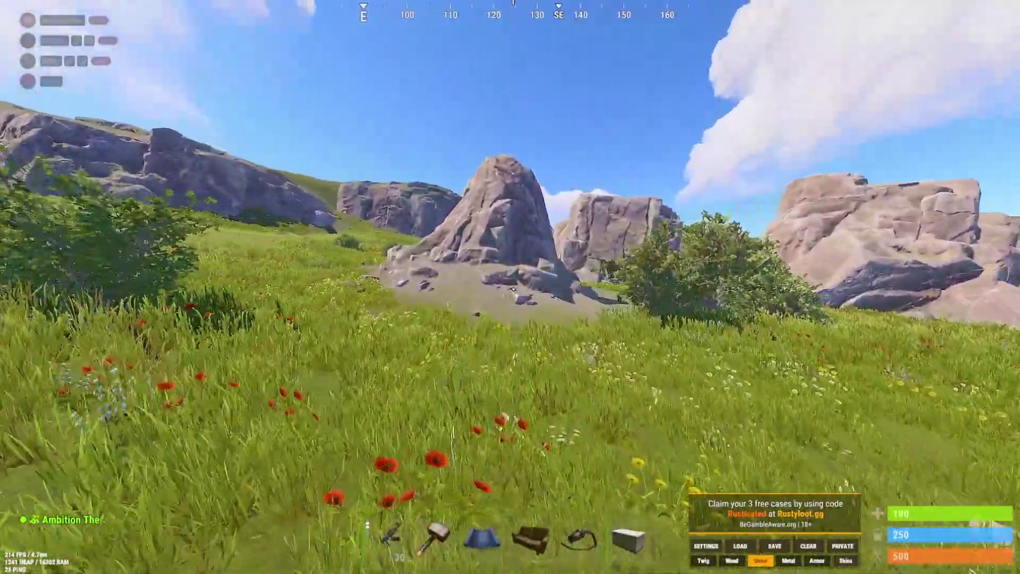
key("w")
key("w")
key("w")
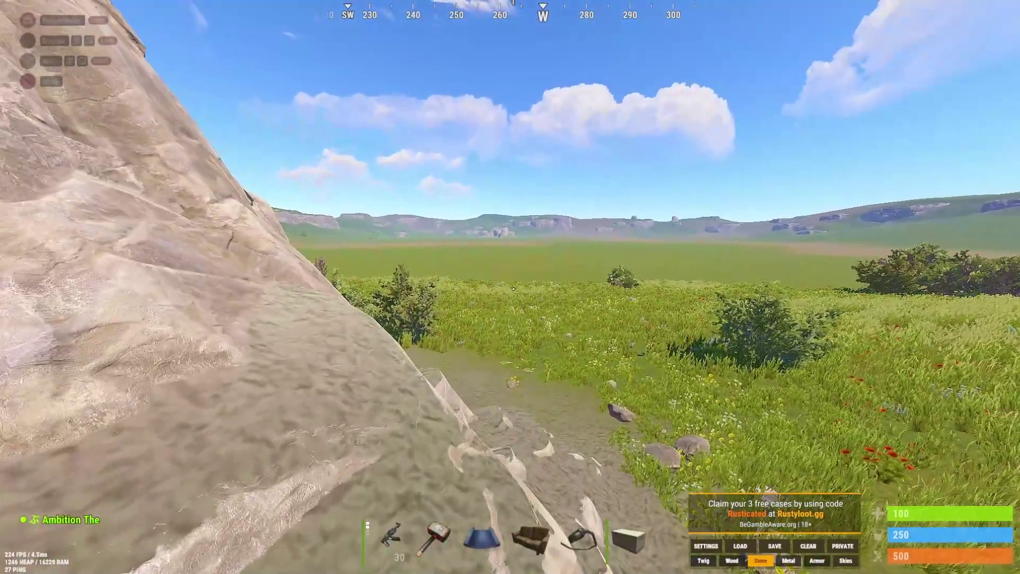